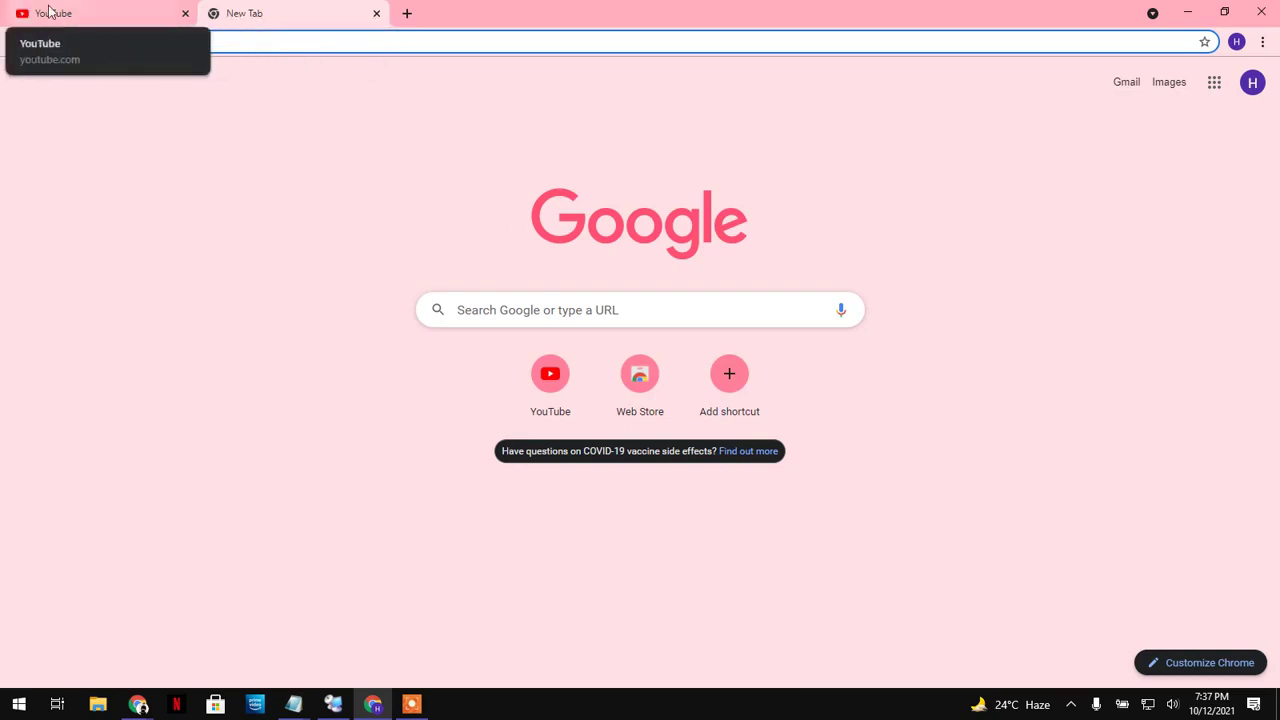
Open YouTube Studio for the signed-in D For Drama channel
{"action": "left_click", "coordinate": [50, 12]}
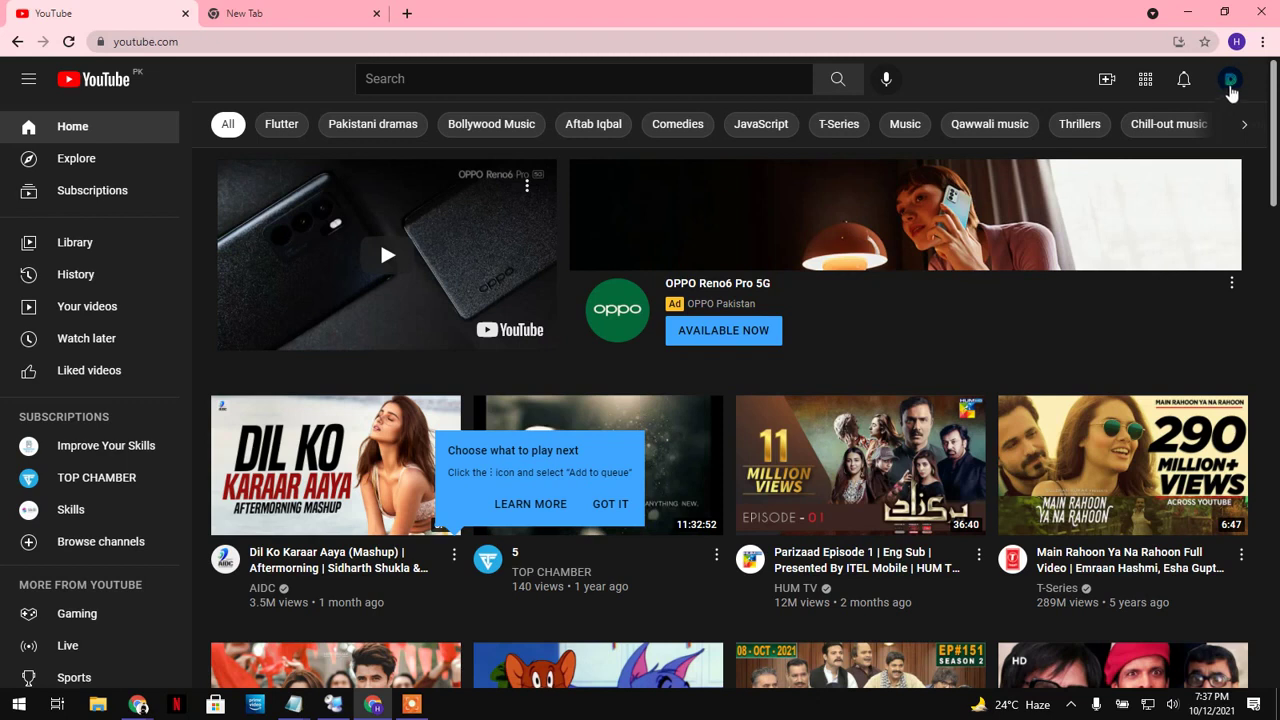
{"action": "left_click", "coordinate": [1229, 84]}
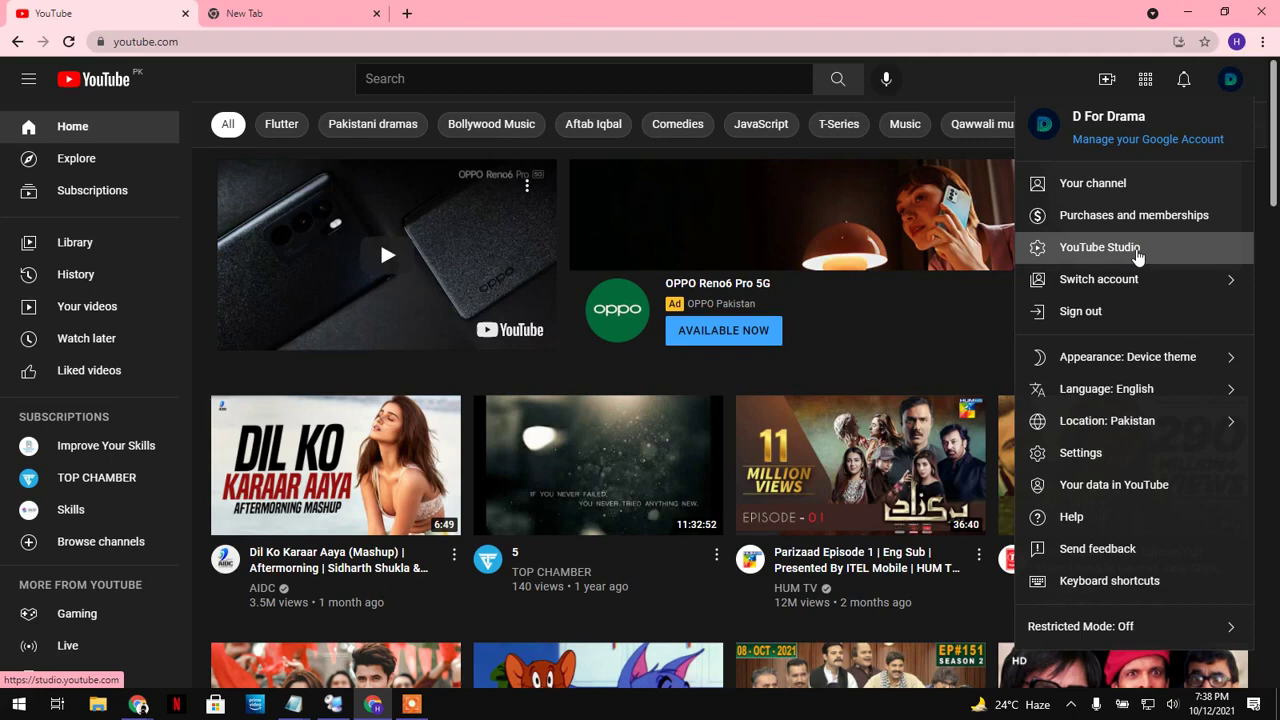
{"action": "left_click", "coordinate": [1137, 254]}
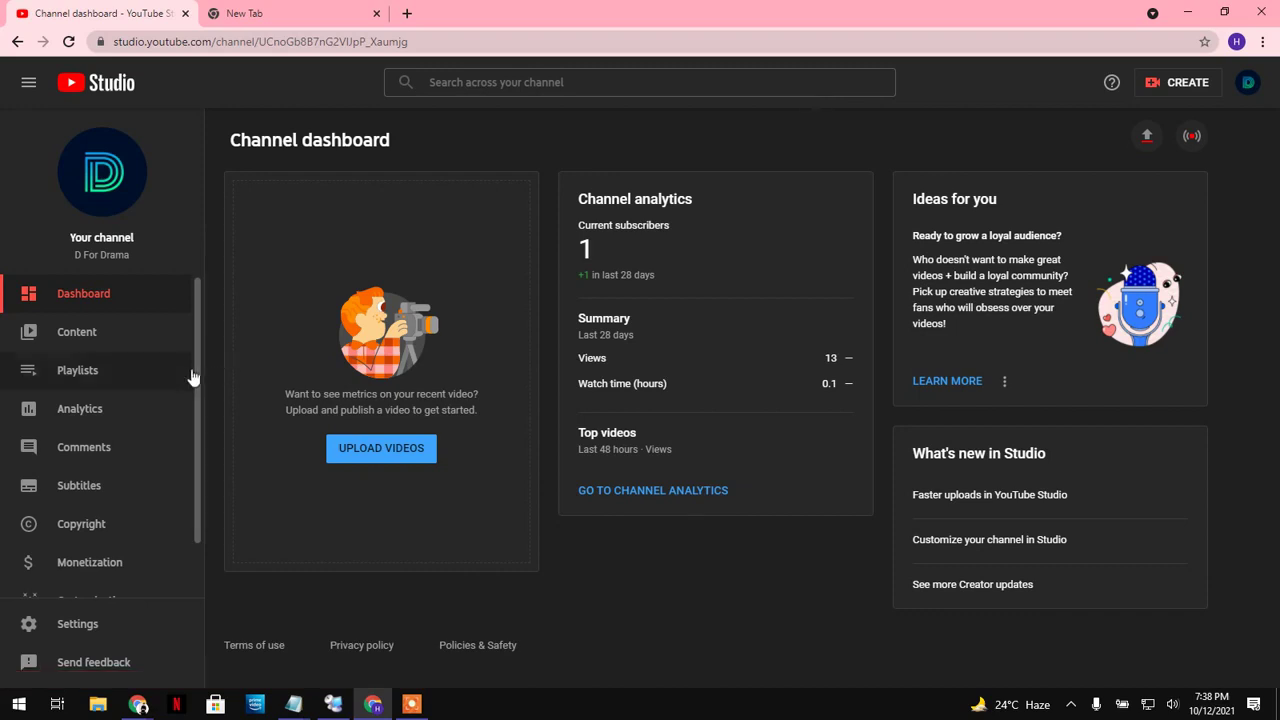
Go to the channel's advanced settings and open the page for managing the YouTube account
{"action": "scroll", "coordinate": [172, 544], "scroll_direction": "down", "scroll_amount": 2}
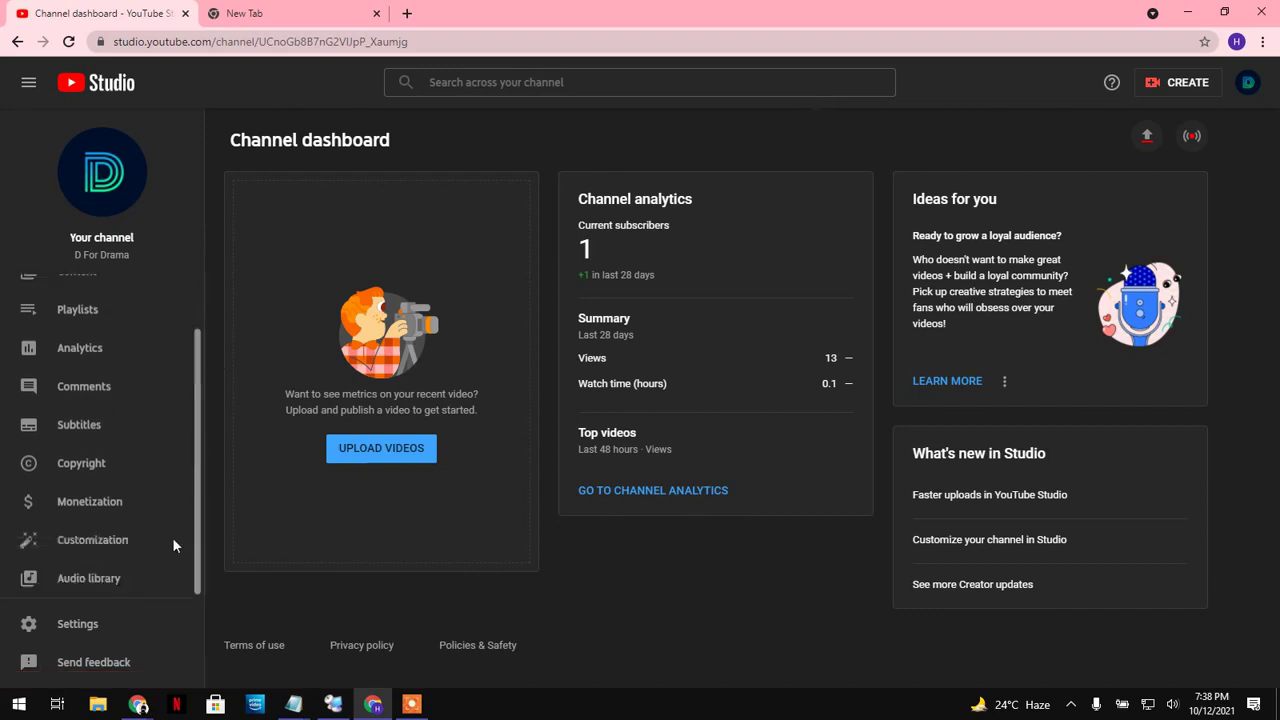
{"action": "left_click", "coordinate": [94, 617]}
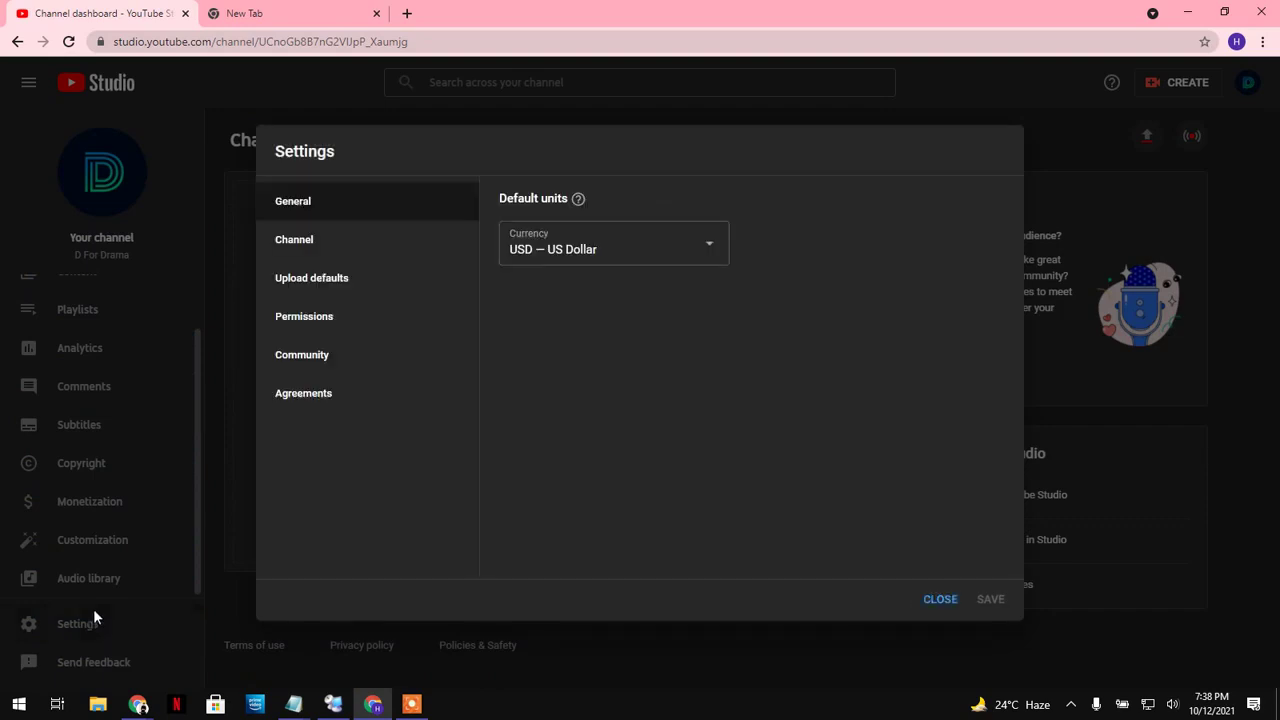
{"action": "left_click", "coordinate": [321, 255]}
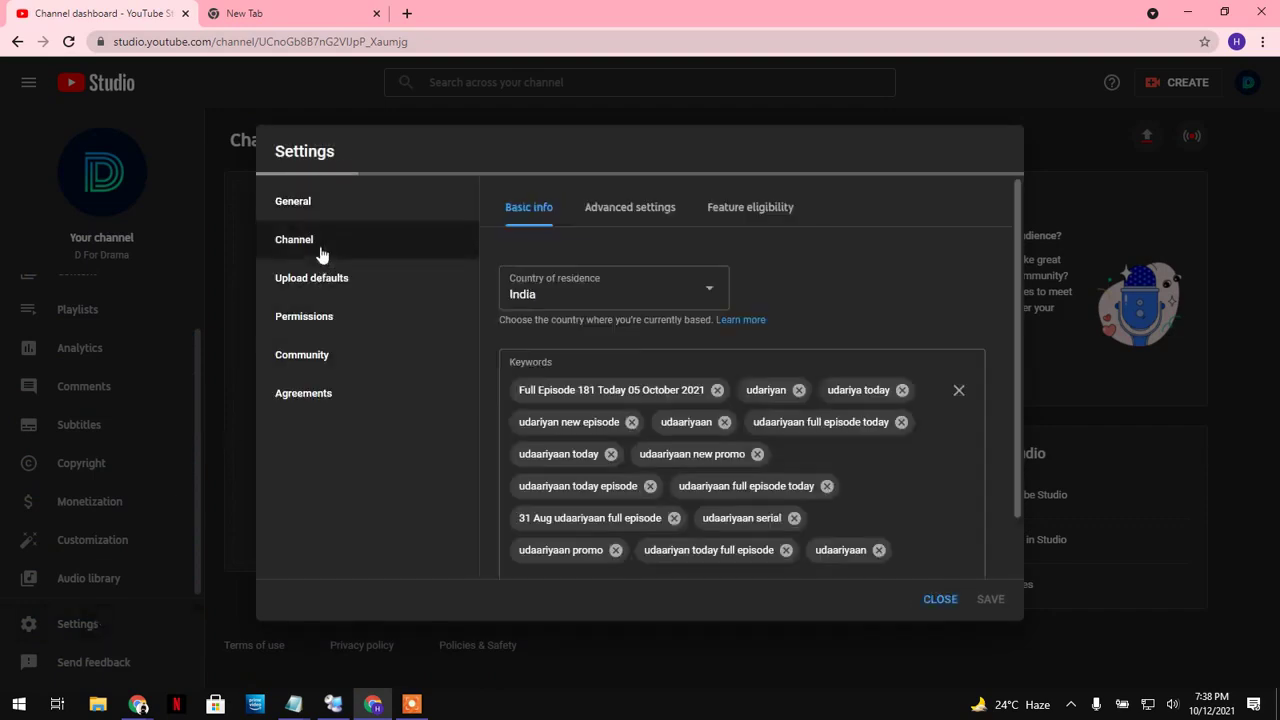
{"action": "left_click", "coordinate": [629, 212]}
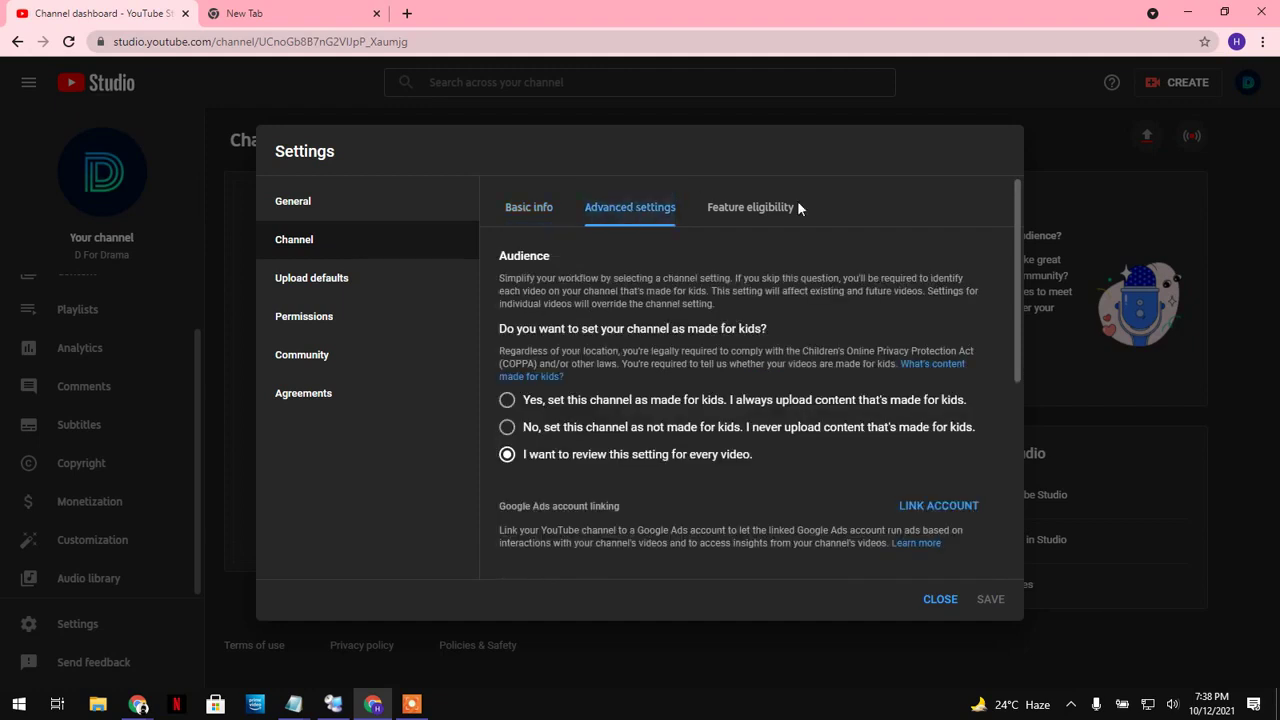
{"action": "scroll", "coordinate": [1005, 300], "scroll_direction": "down", "scroll_amount": 3}
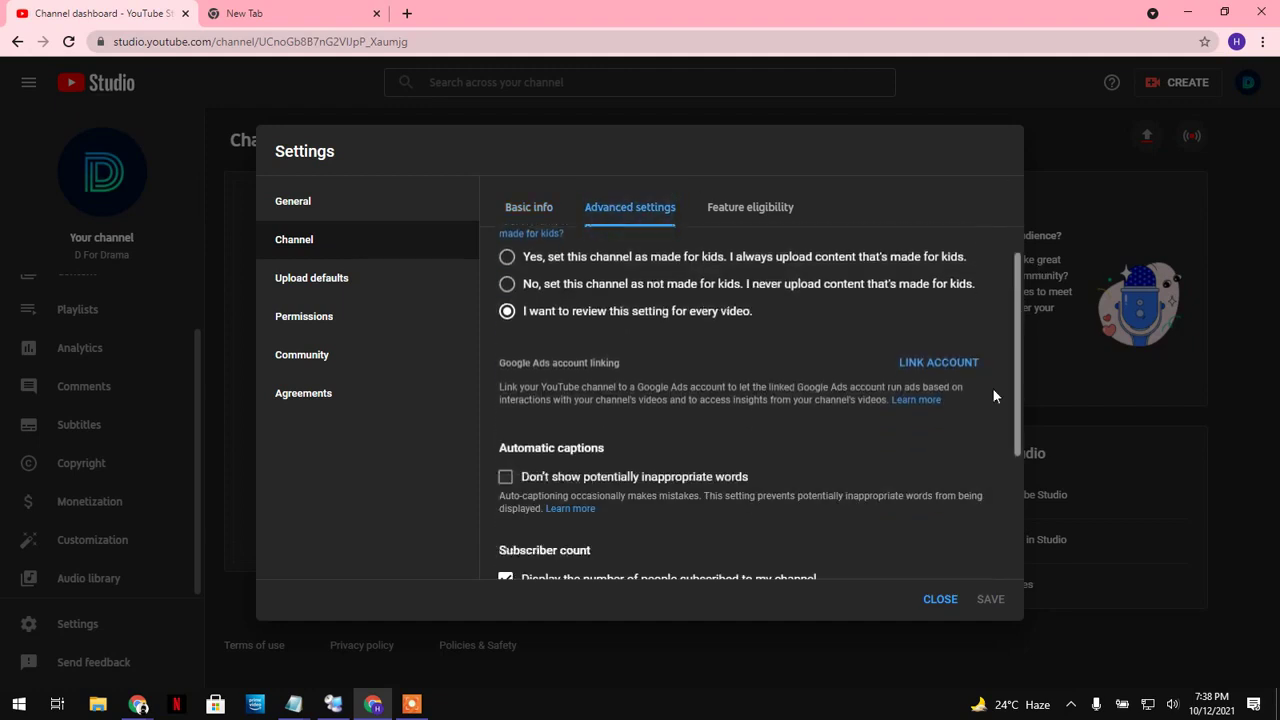
{"action": "scroll", "coordinate": [989, 448], "scroll_direction": "down", "scroll_amount": 1}
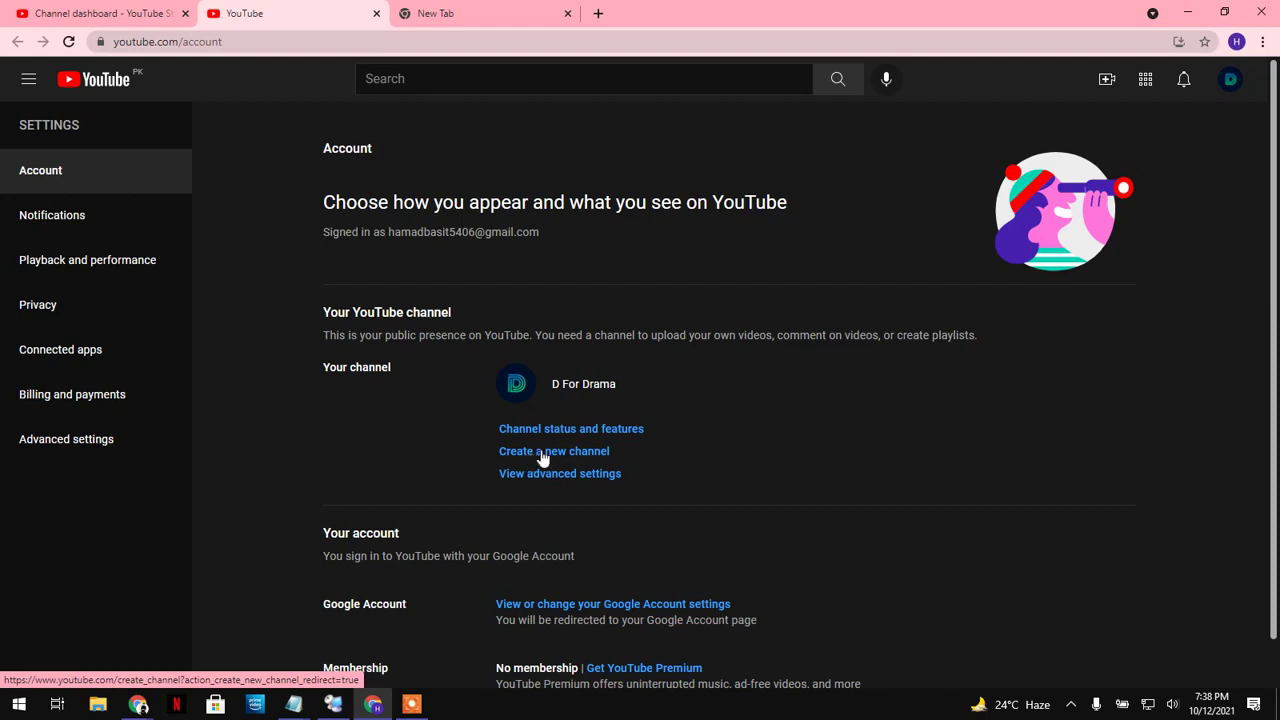
Create a new channel named Check, accepting that it gets a new Google Account with its own settings
{"action": "left_click", "coordinate": [543, 458]}
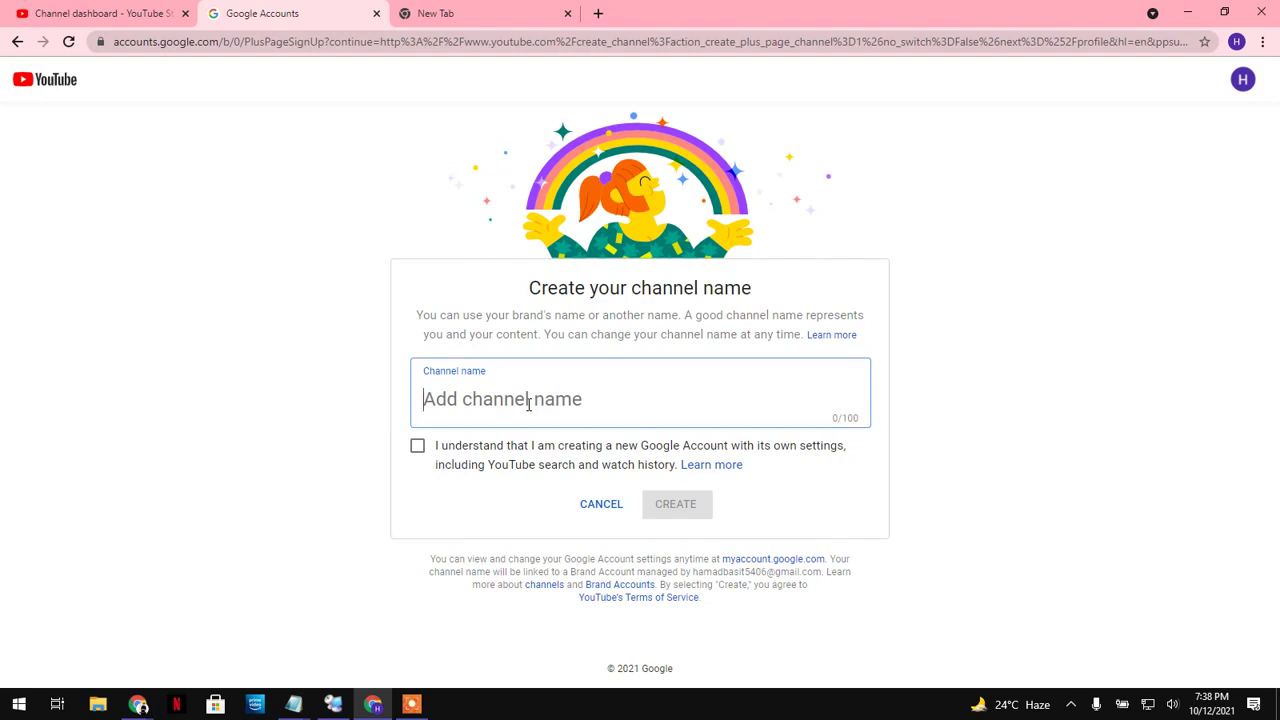
{"action": "type", "text": "Checj"}
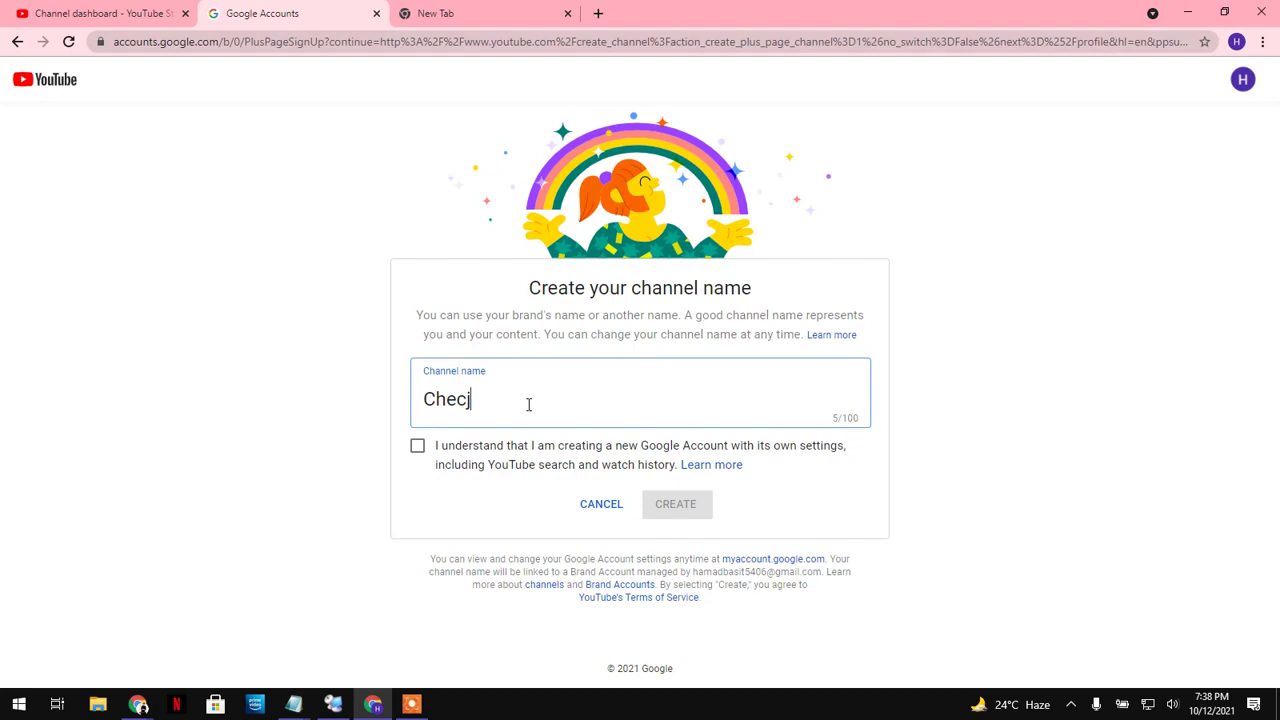
{"action": "type", "text": "k"}
{"action": "key", "text": "BackSpace"}
{"action": "type", "text": "k"}
{"action": "left_click", "coordinate": [417, 446]}
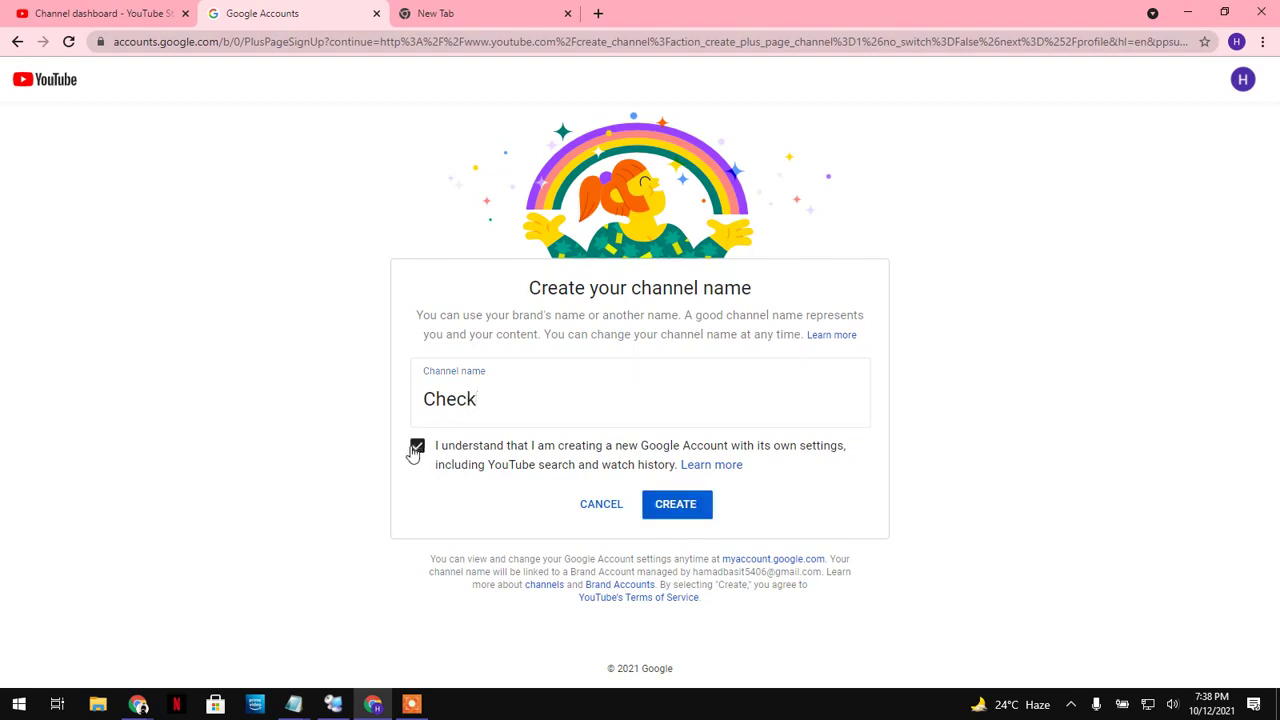
{"action": "left_click", "coordinate": [667, 512]}
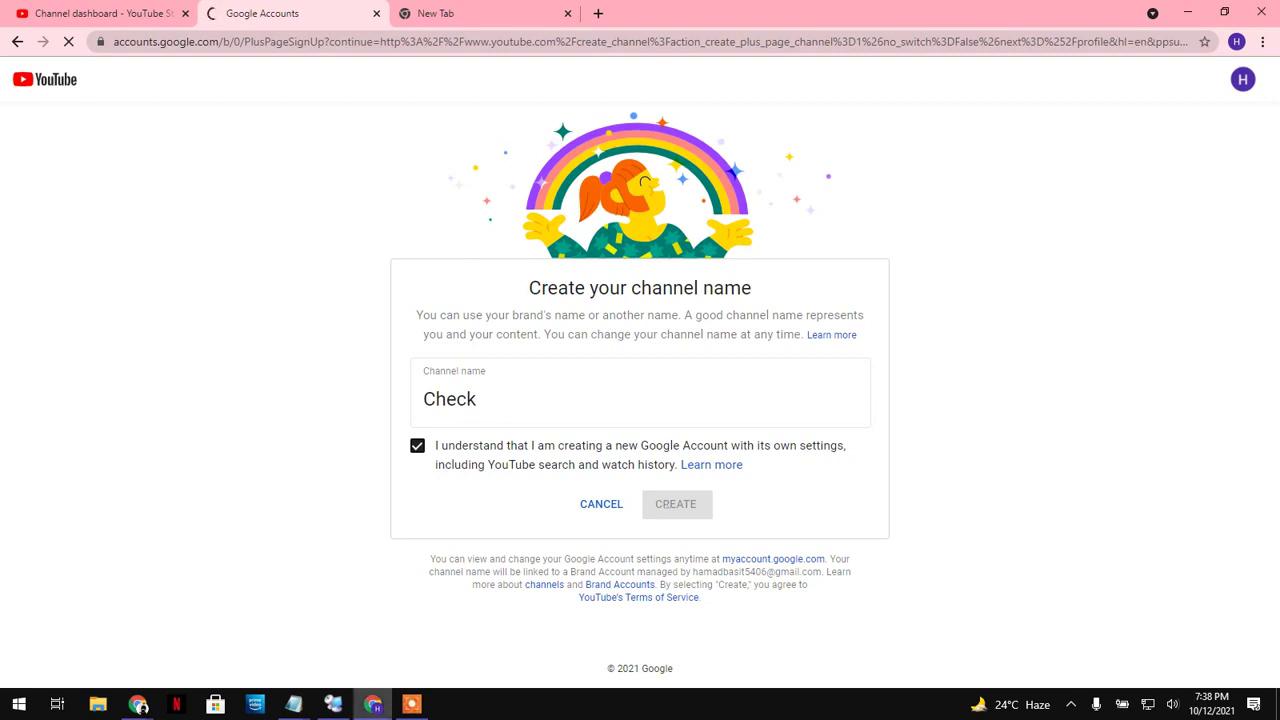
{"action": "left_click", "coordinate": [409, 710]}
{"action": "left_click", "coordinate": [204, 492]}
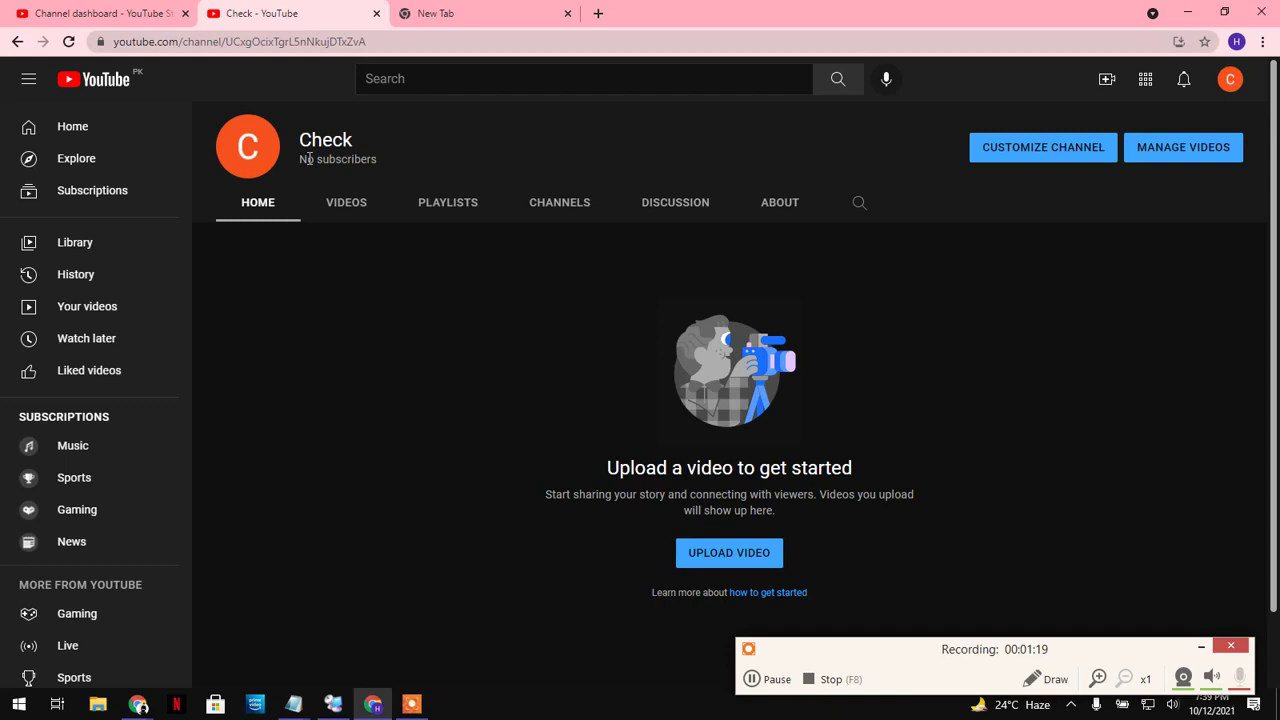
Look at the channels available for switching under the account, then close the list
{"action": "left_click", "coordinate": [1229, 84]}
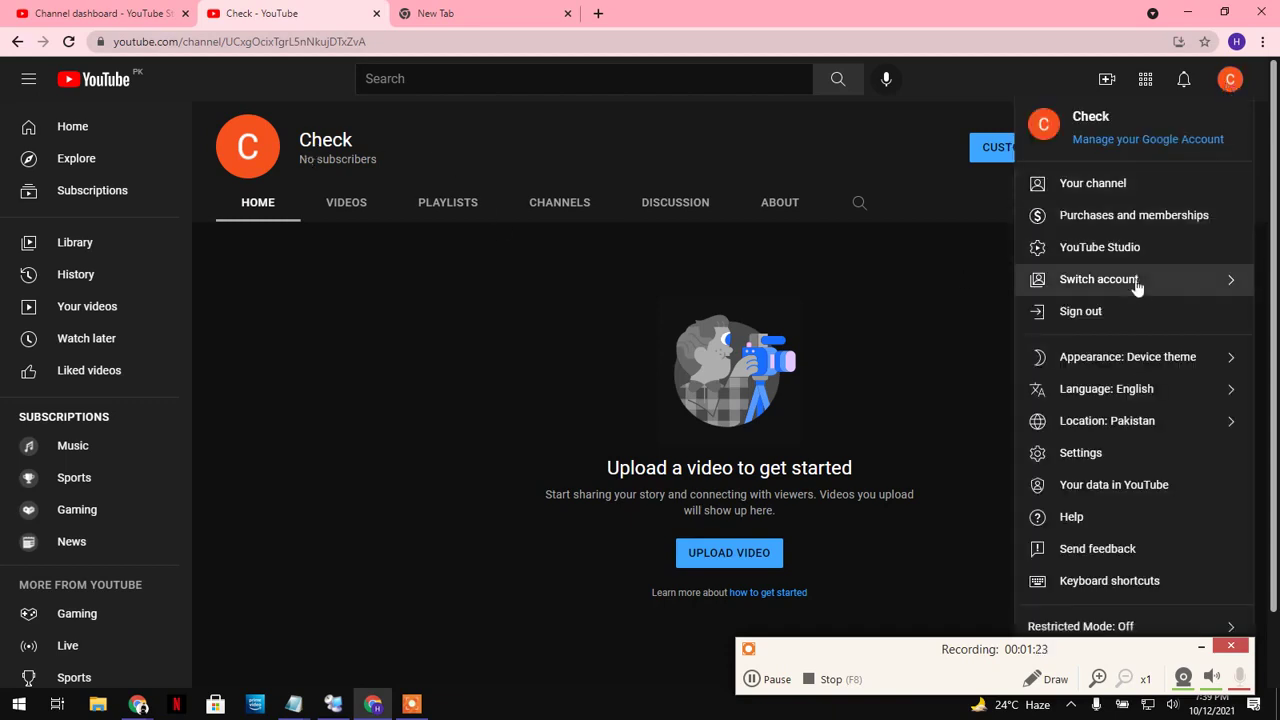
{"action": "left_click", "coordinate": [1137, 285]}
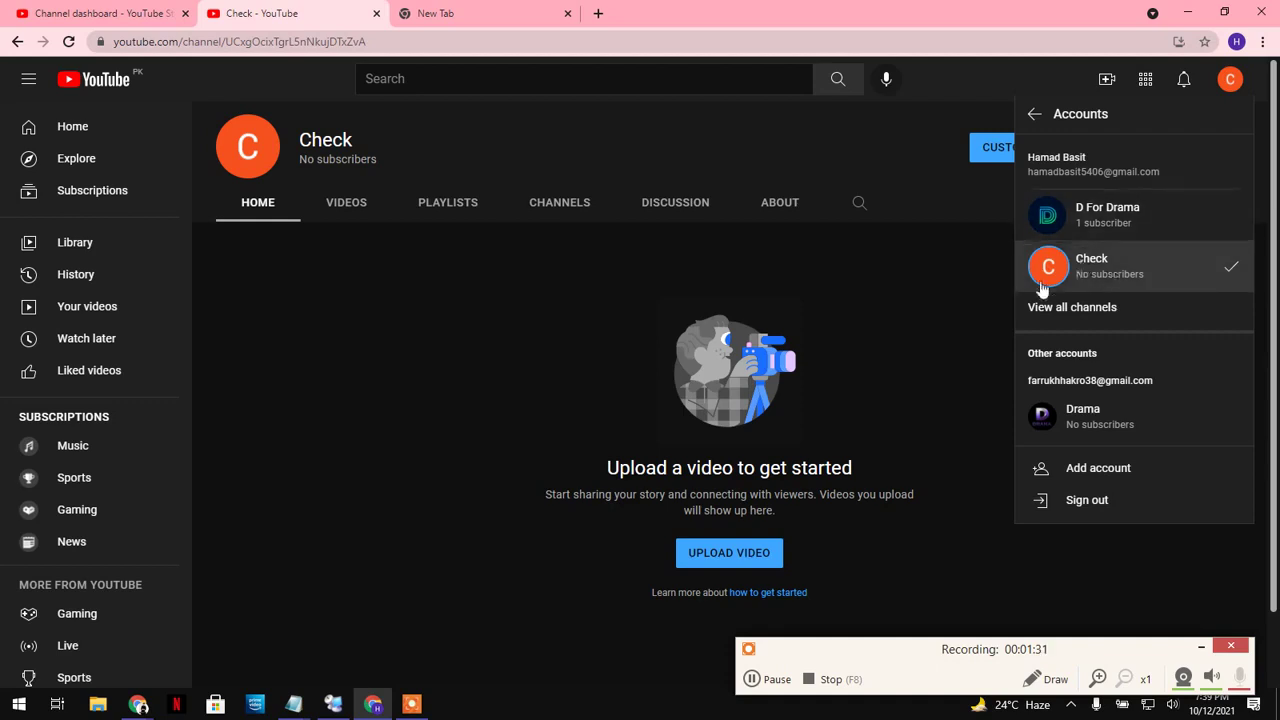
{"action": "left_click", "coordinate": [852, 329]}
Open YouTube Studio for the Check channel and dismiss its welcome message
{"action": "left_click", "coordinate": [1230, 79]}
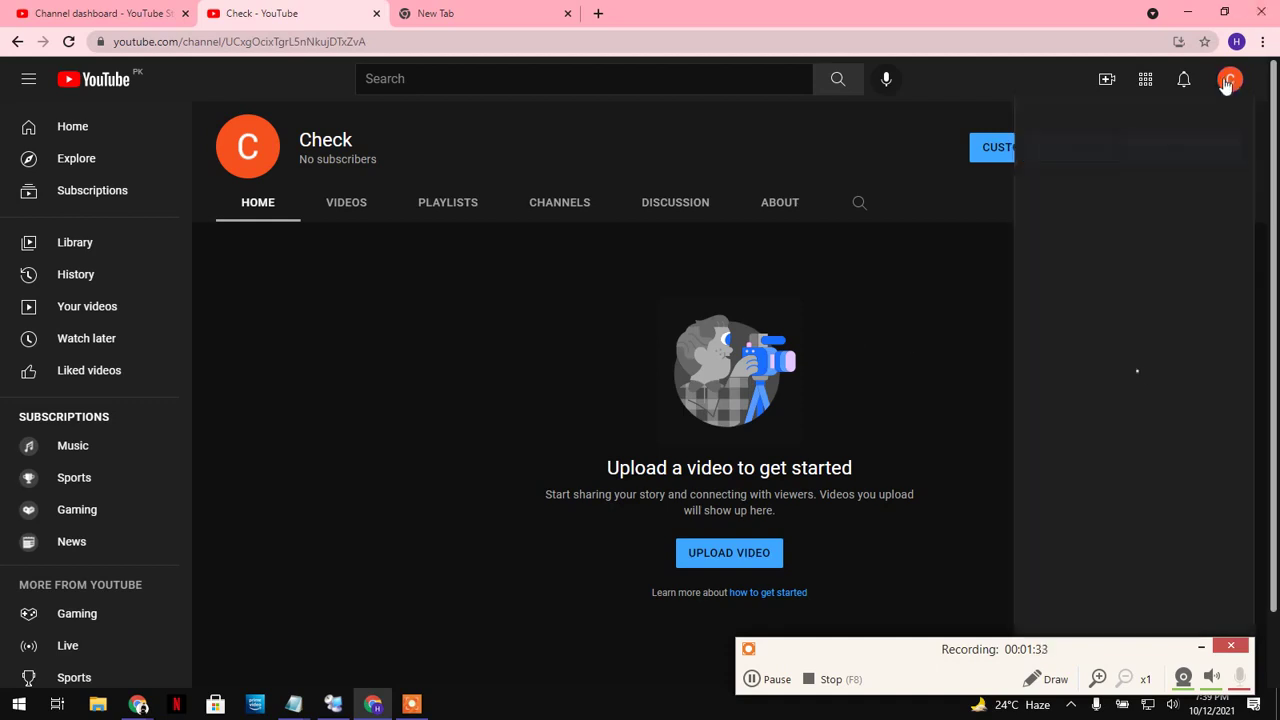
{"action": "left_click", "coordinate": [1110, 250]}
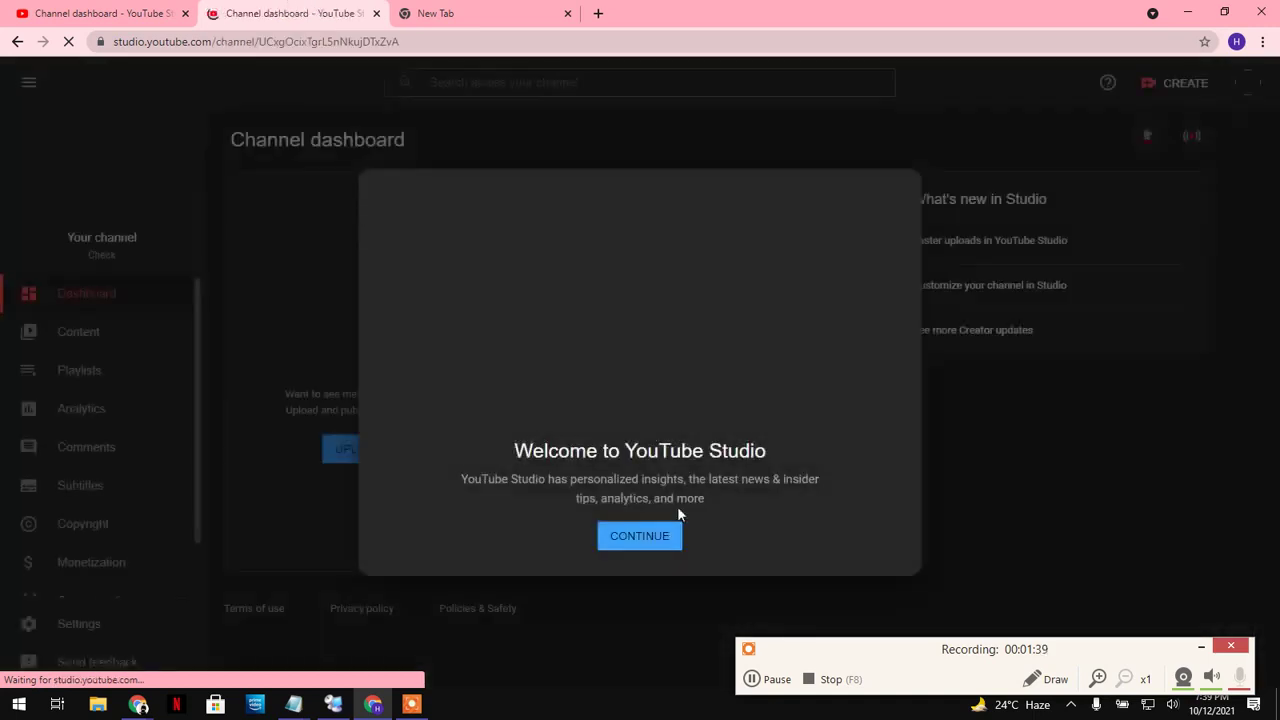
{"action": "left_click", "coordinate": [646, 540]}
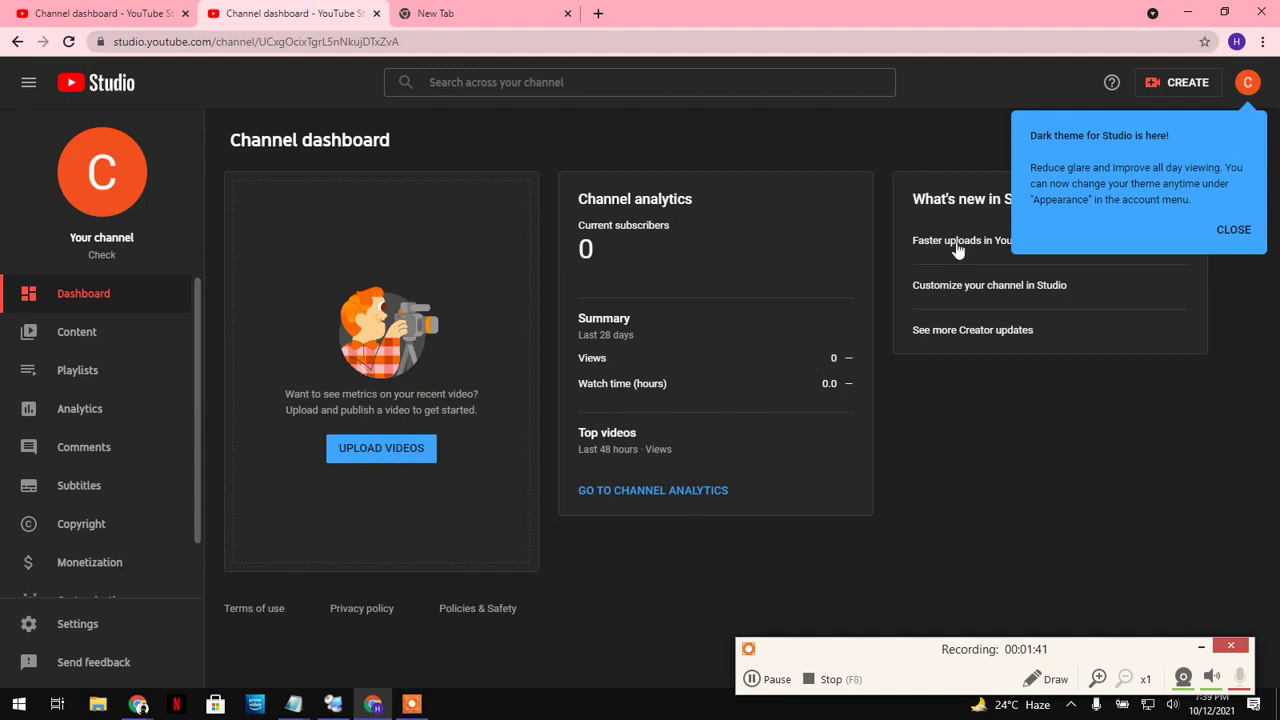
Set the country of residence to India in the Check channel's basic info settings
{"action": "scroll", "coordinate": [190, 450], "scroll_direction": "down", "scroll_amount": 1}
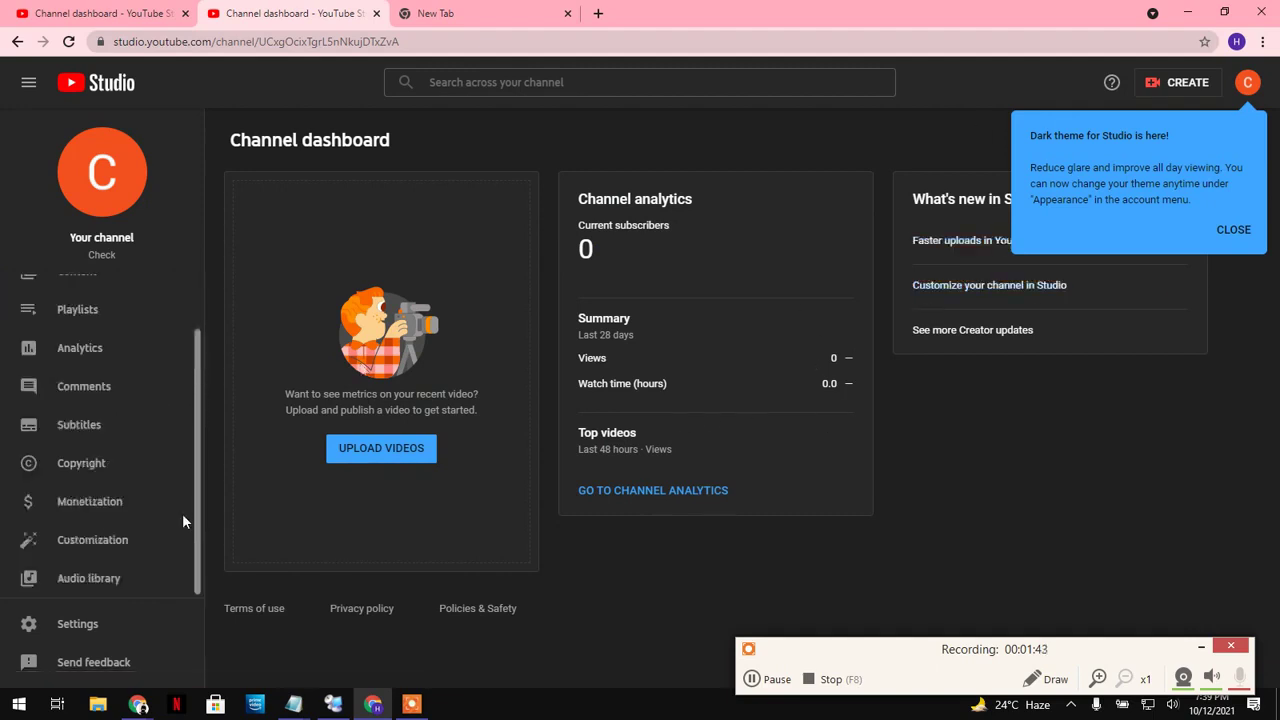
{"action": "left_click", "coordinate": [74, 632]}
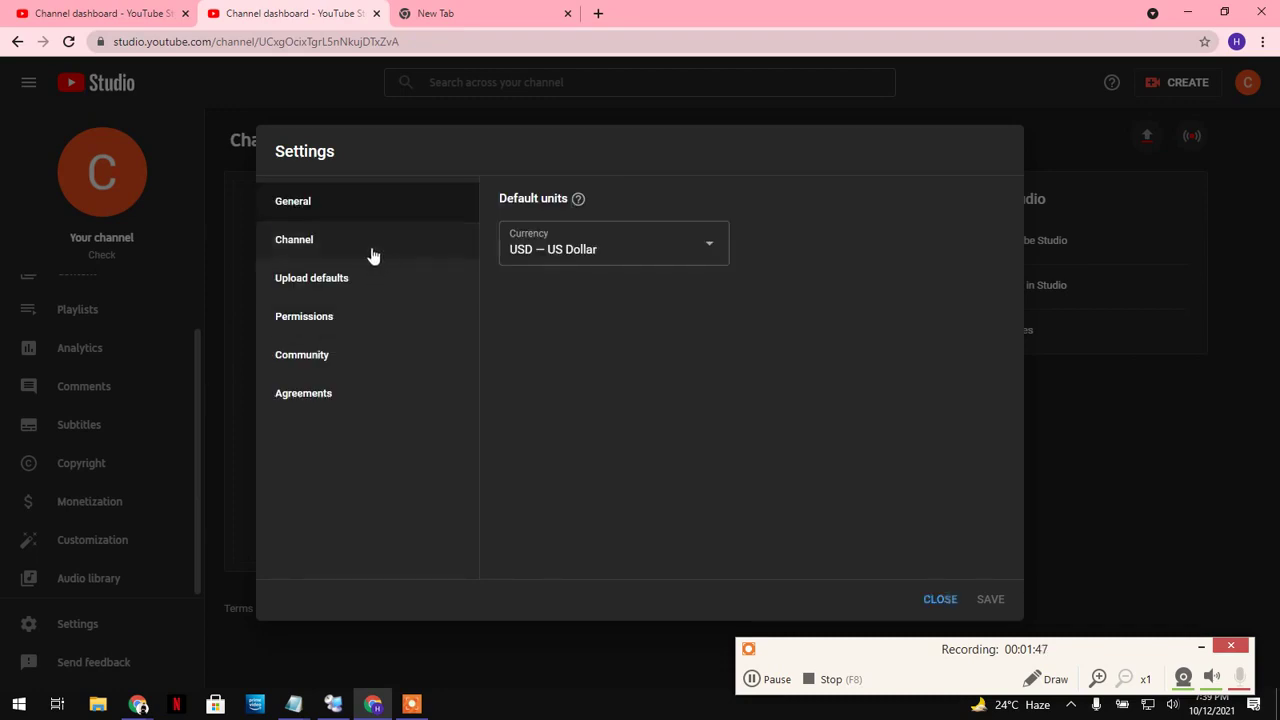
{"action": "left_click", "coordinate": [416, 246]}
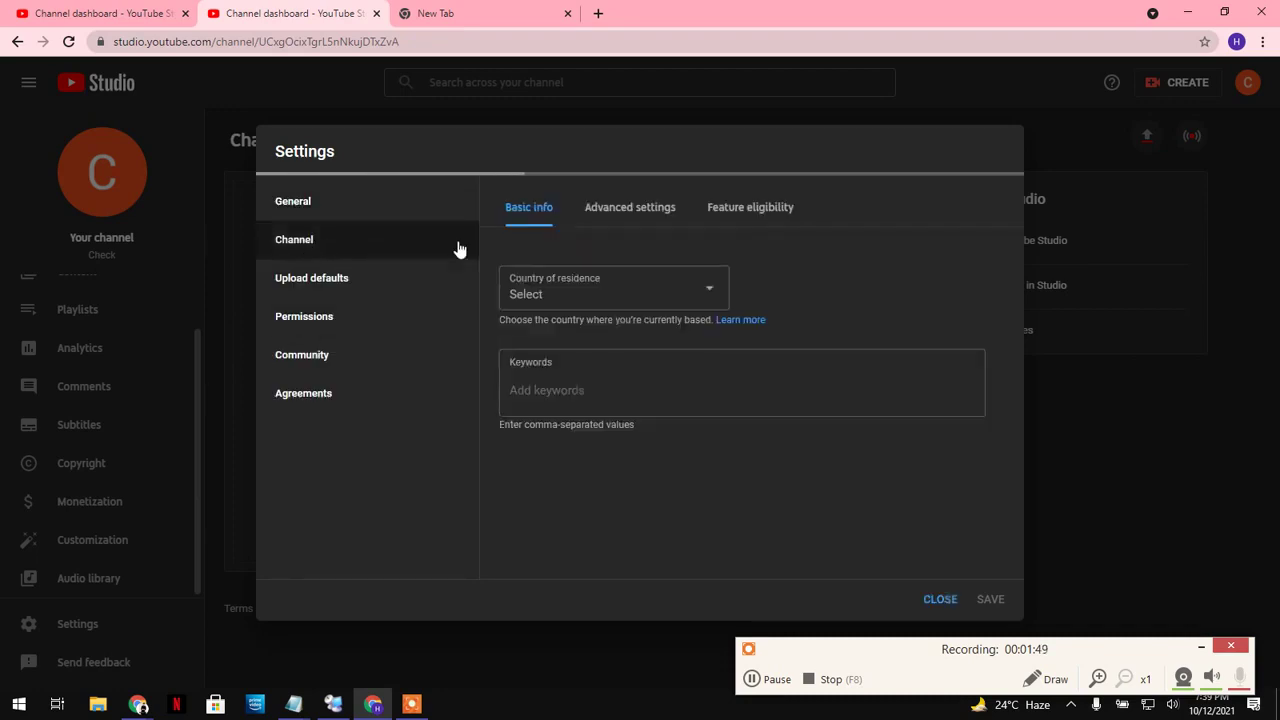
{"action": "left_click", "coordinate": [614, 304]}
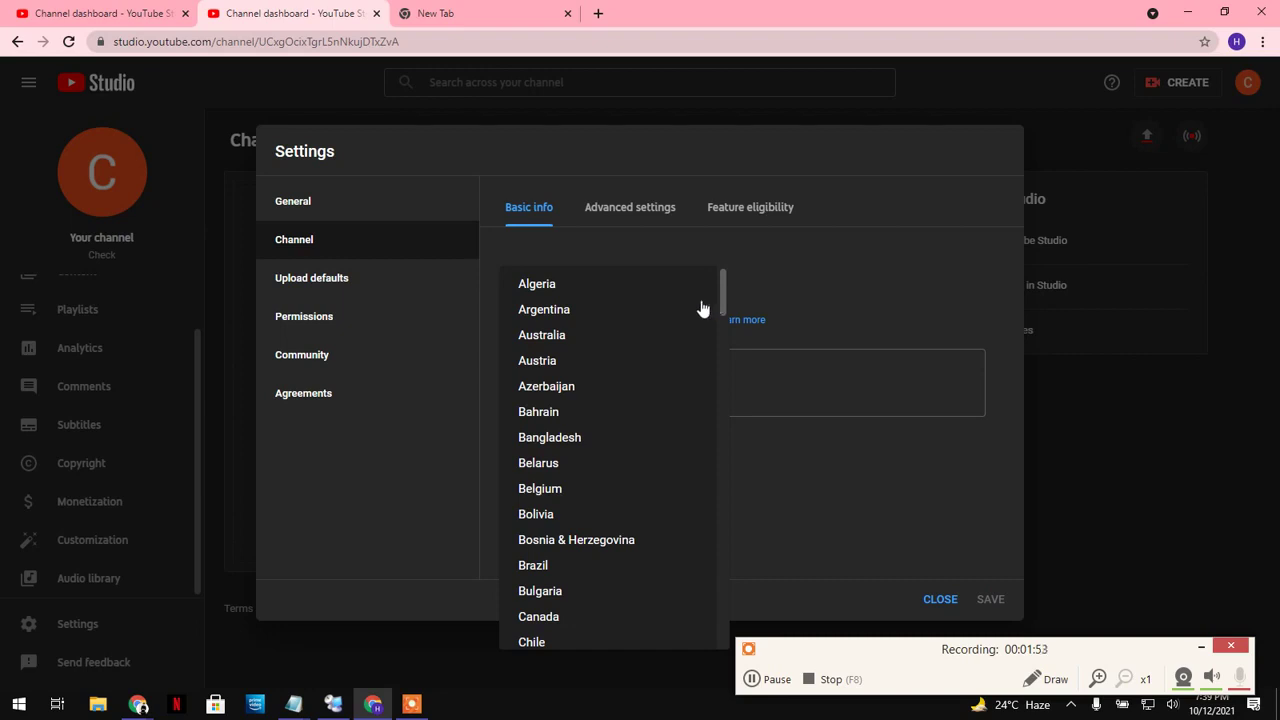
{"action": "left_click_drag", "start_coordinate": [723, 285], "coordinate": [732, 408]}
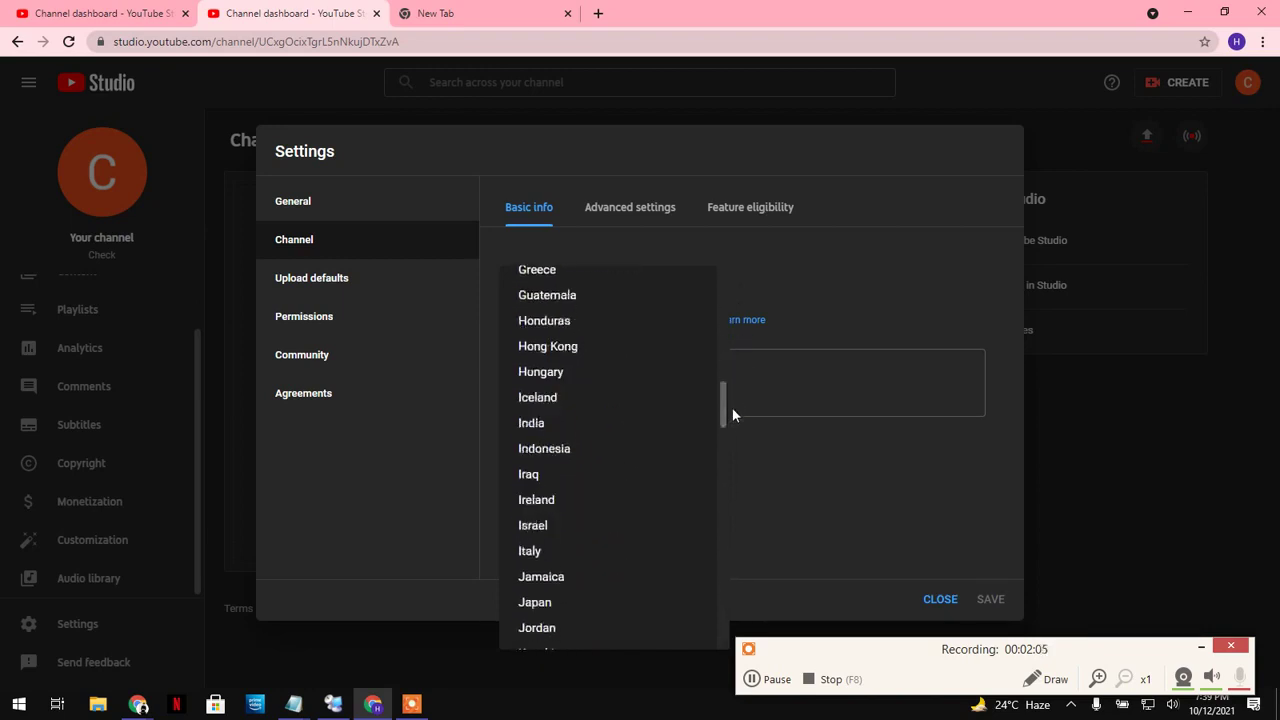
{"action": "left_click", "coordinate": [560, 423]}
Add the channel keyword "india"
{"action": "left_click", "coordinate": [642, 398]}
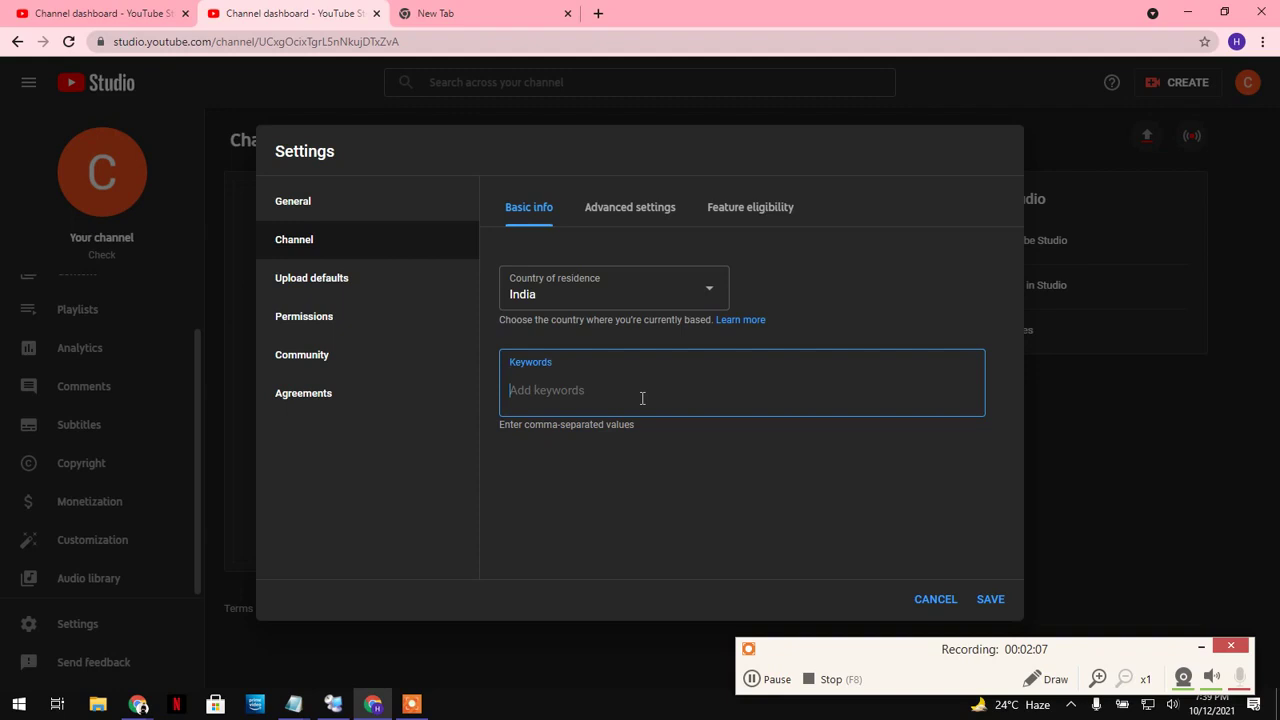
{"action": "type", "text": "india"}
{"action": "key", "text": "Return"}
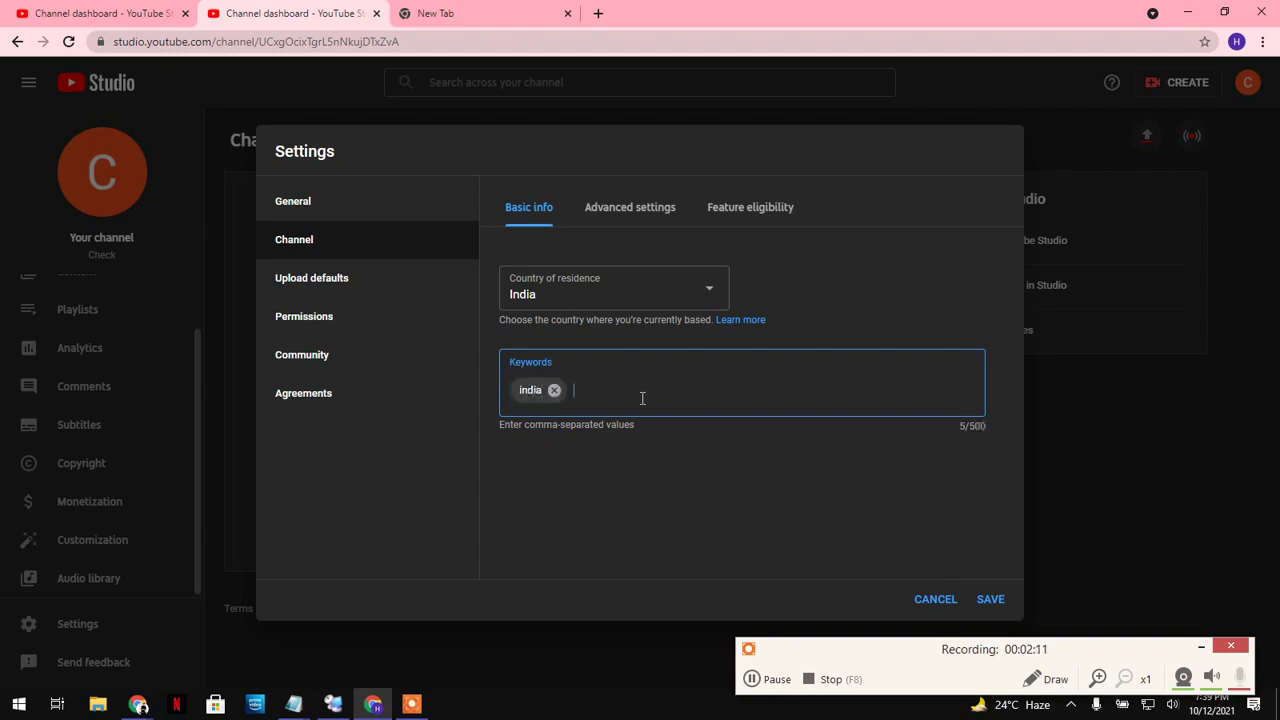
Set the channel as not made for kids and turn off displaying the subscriber count
{"action": "left_click", "coordinate": [645, 205]}
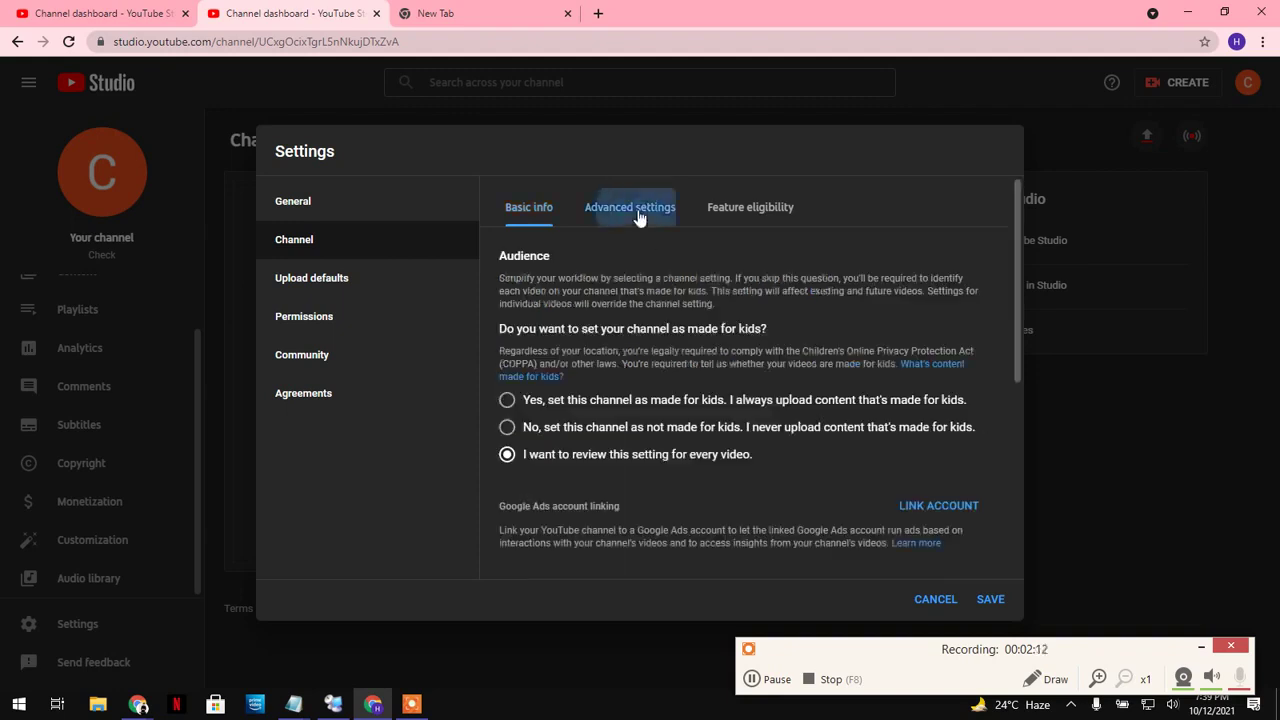
{"action": "left_click", "coordinate": [525, 433]}
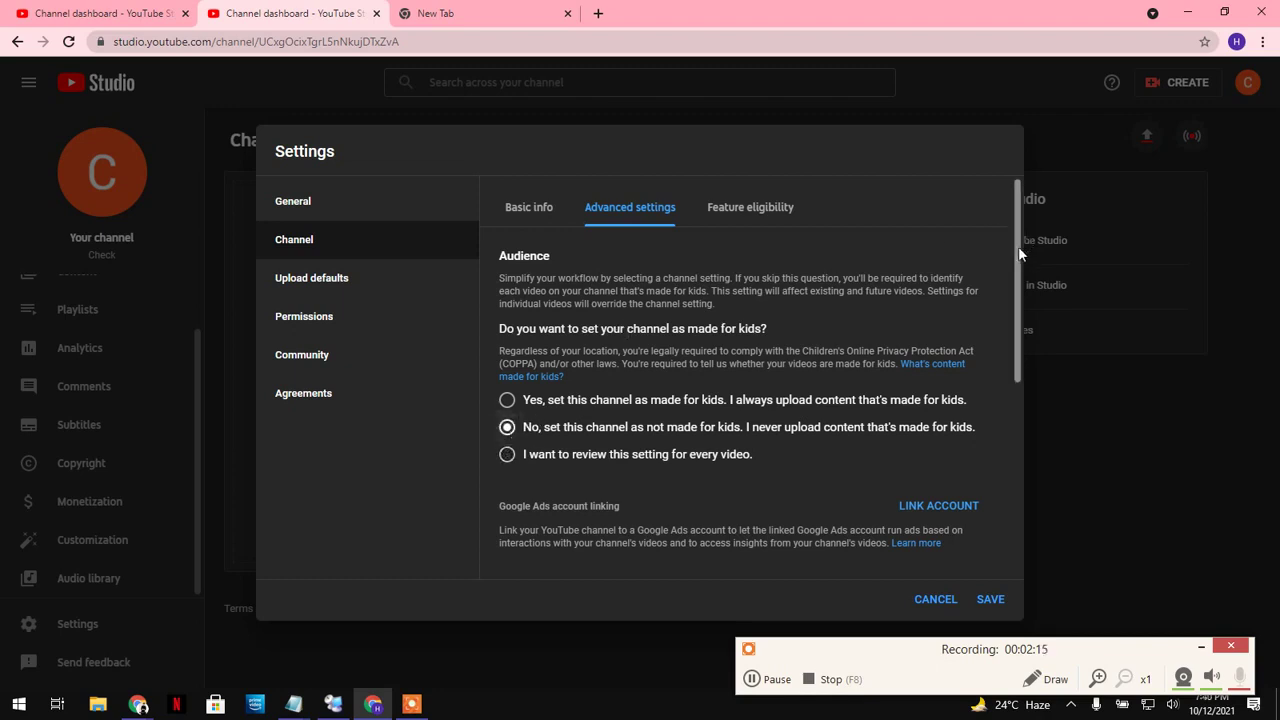
{"action": "left_click_drag", "start_coordinate": [1020, 254], "coordinate": [1022, 475]}
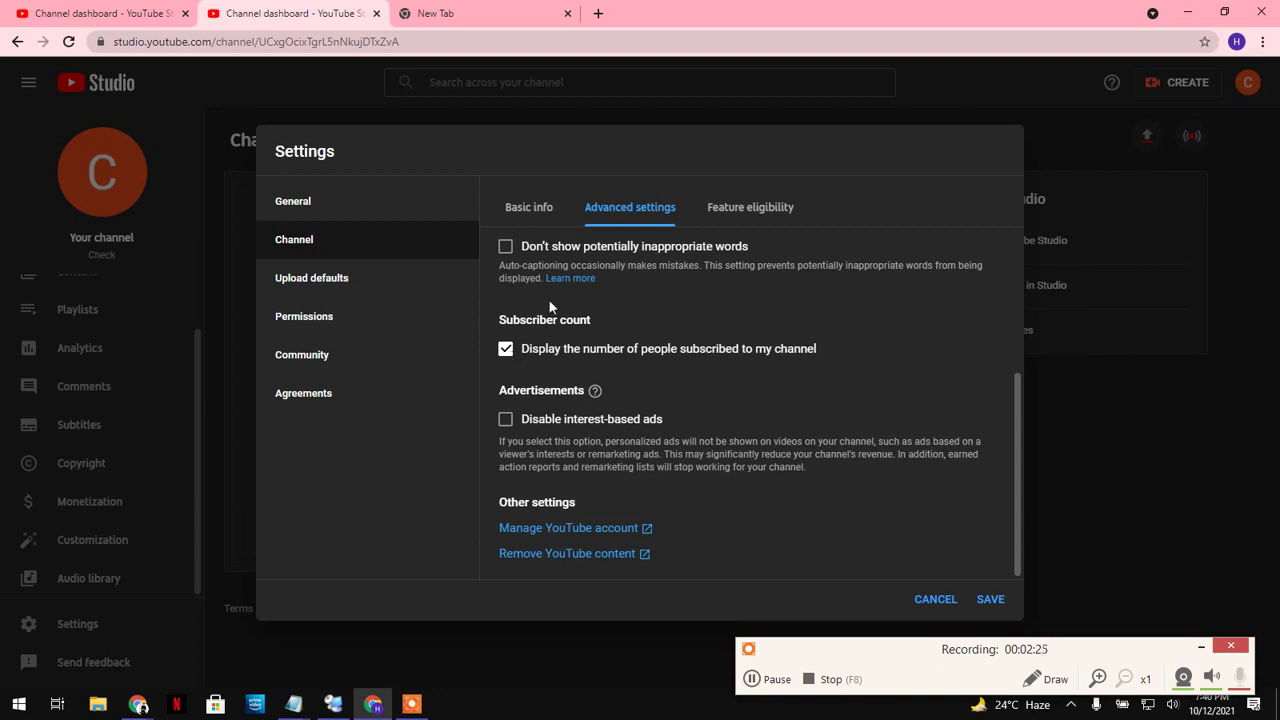
{"action": "left_click", "coordinate": [505, 352]}
Check the requirements for features that need phone verification, and close the settings, discarding the unsaved changes
{"action": "left_click", "coordinate": [766, 218]}
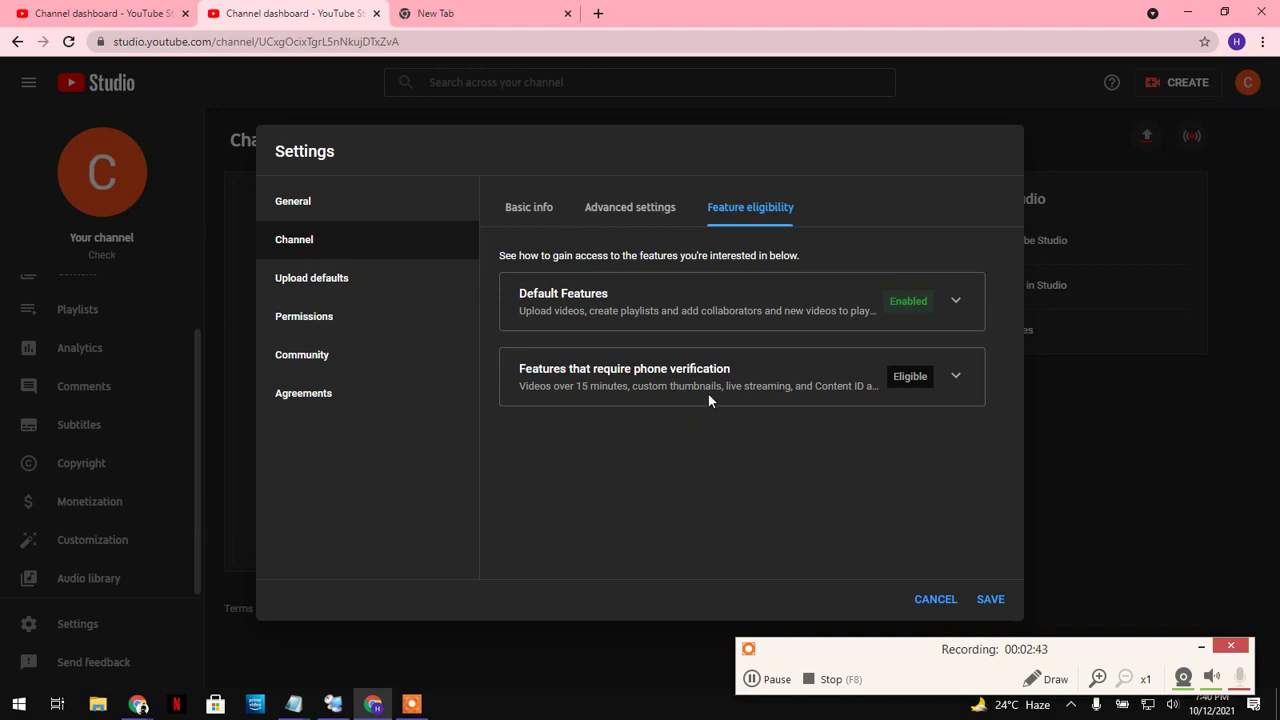
{"action": "left_click", "coordinate": [951, 373]}
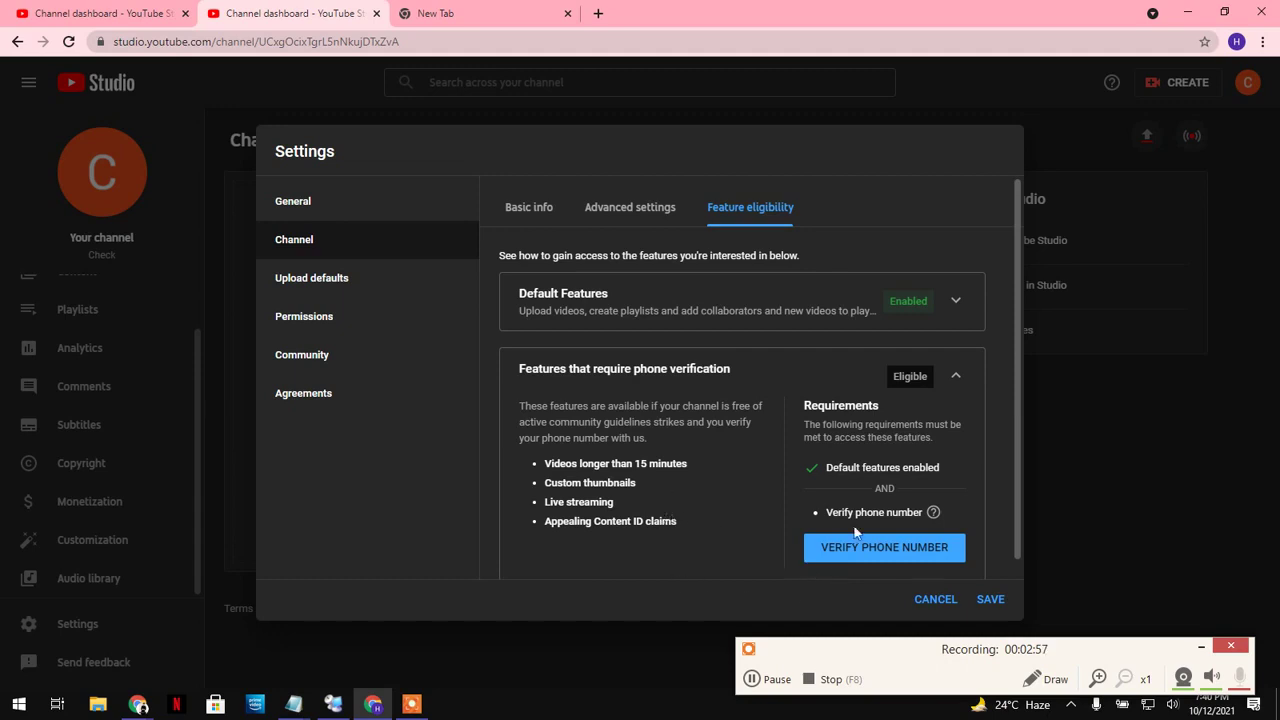
{"action": "left_click", "coordinate": [935, 599]}
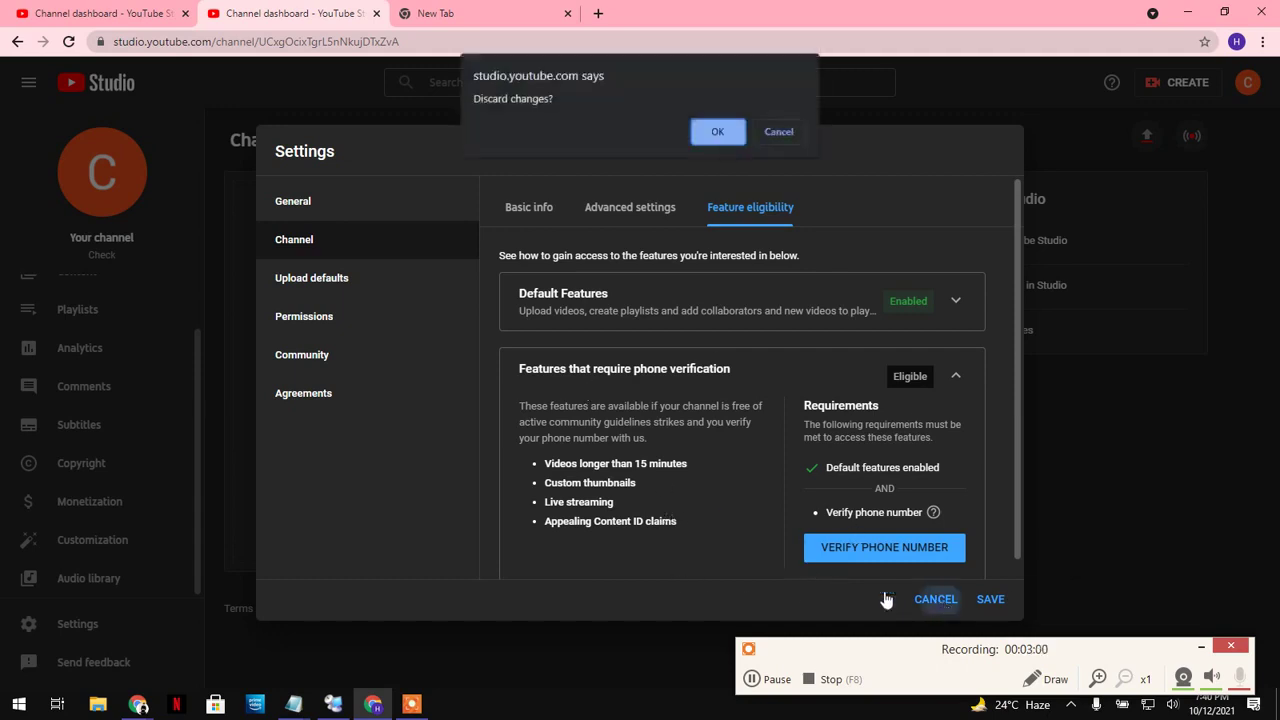
{"action": "left_click", "coordinate": [718, 133]}
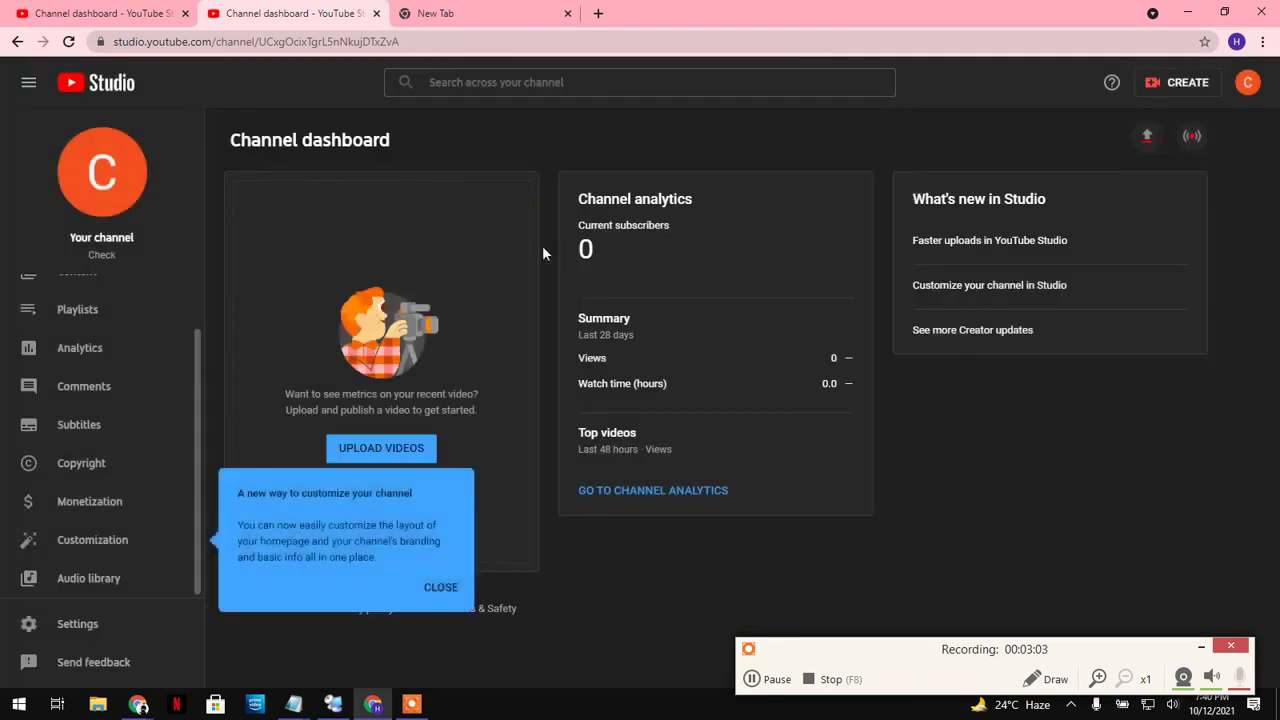